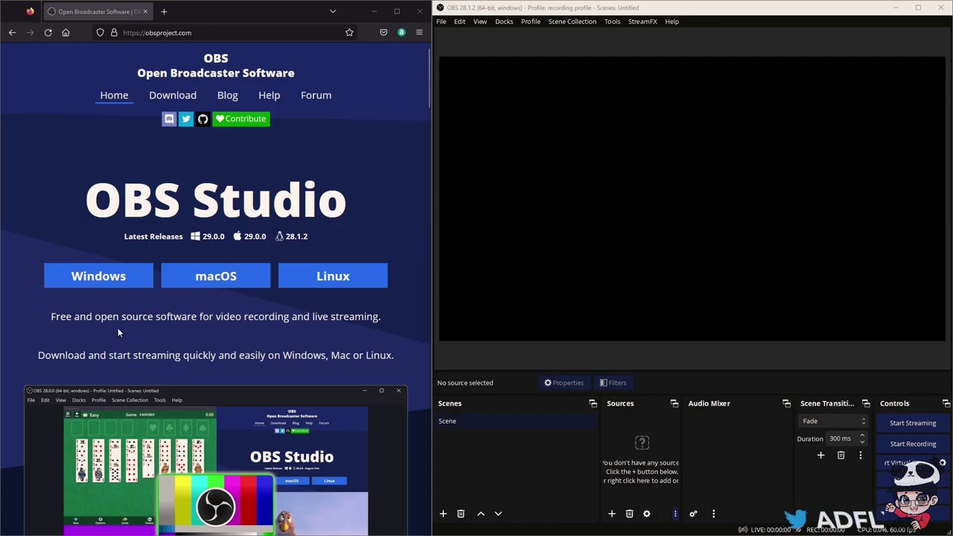
# Download the 117 MB OBS Studio 29.0 Windows installer from obsproject.com
pyautogui.click(124, 278)
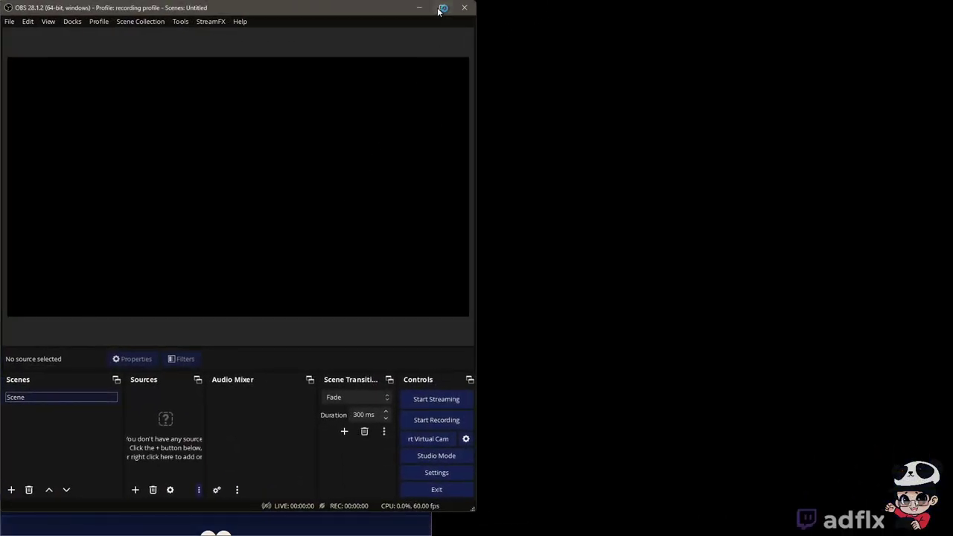
# Maximize the OBS Studio 28.1.2 window to fill the screen
pyautogui.click(442, 8)
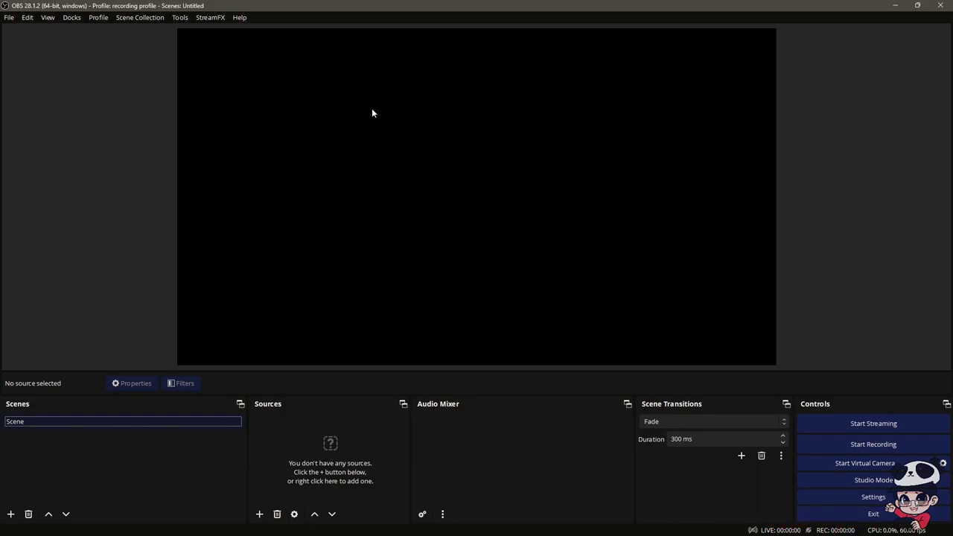
# Launch the Auto-Configuration Wizard from Tools, keeping 'Optimize for streaming' selected
pyautogui.click(179, 18)
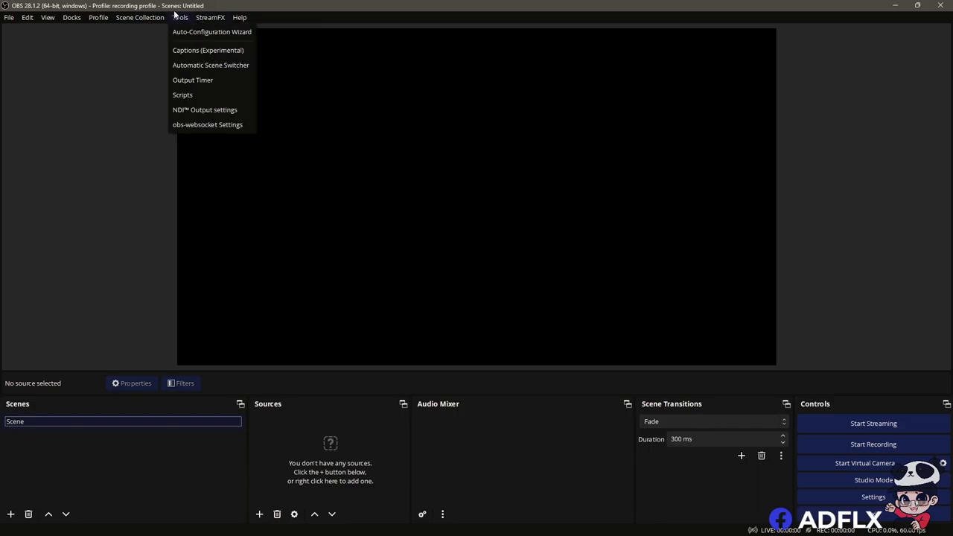
pyautogui.click(225, 35)
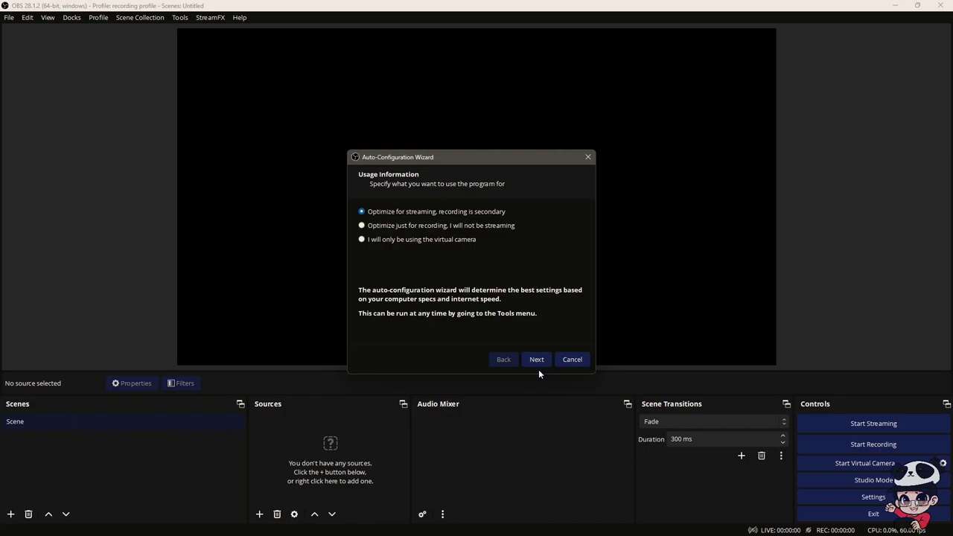
# Keep the 1920x1080 base resolution and prefer-60 FPS in the wizard's video settings, then continue
pyautogui.click(539, 360)
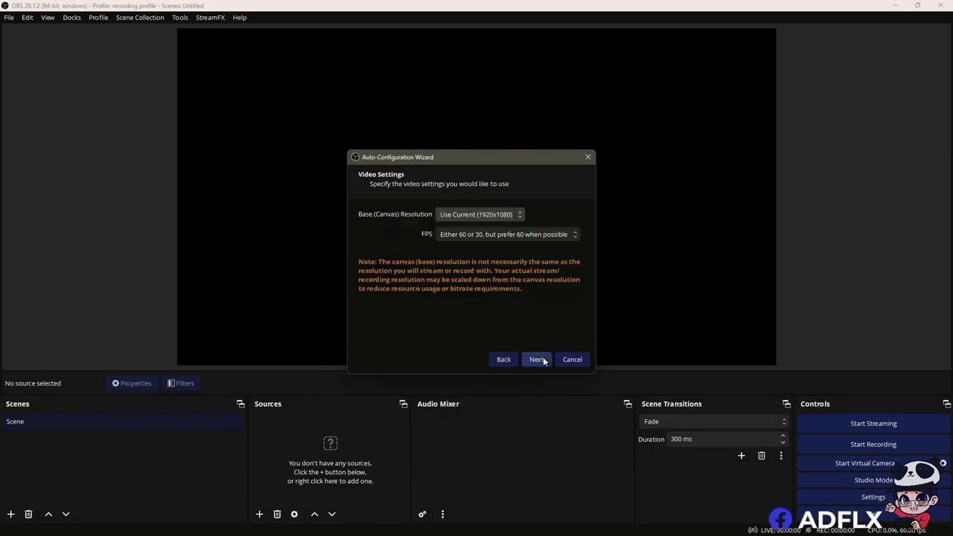
pyautogui.click(490, 218)
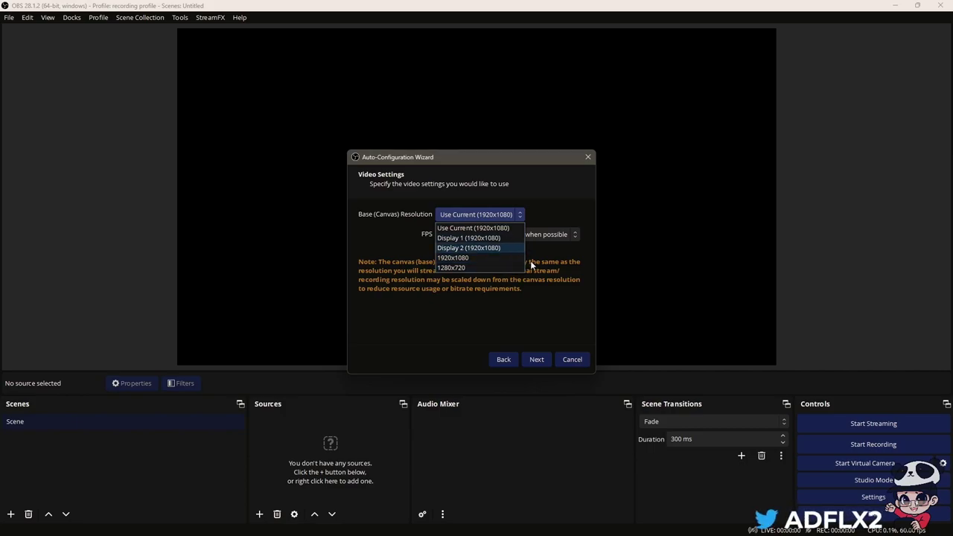
pyautogui.click(568, 272)
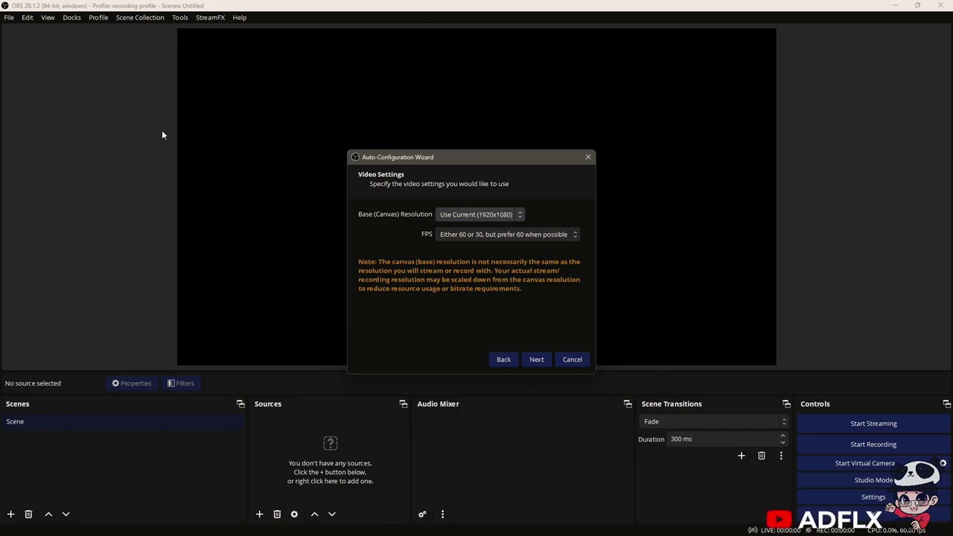
pyautogui.click(488, 234)
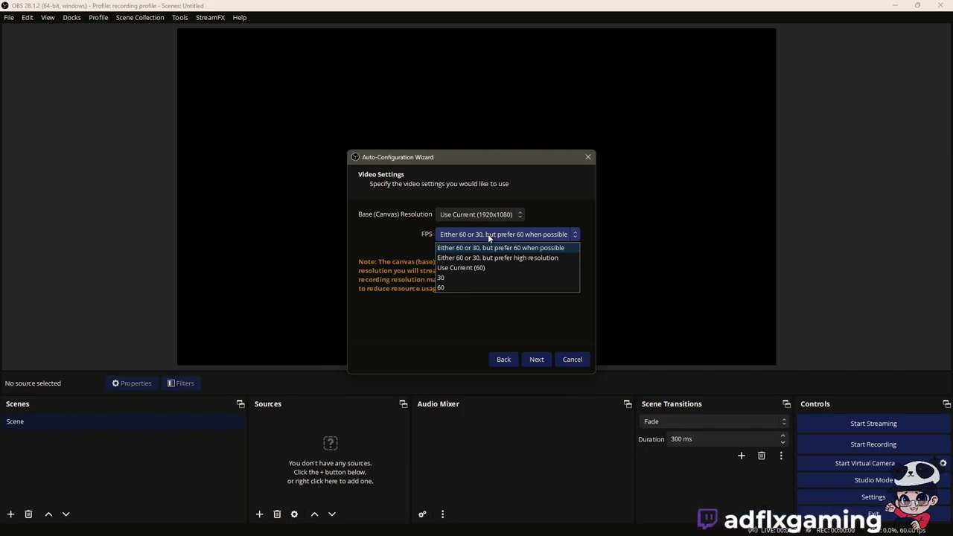
pyautogui.click(488, 233)
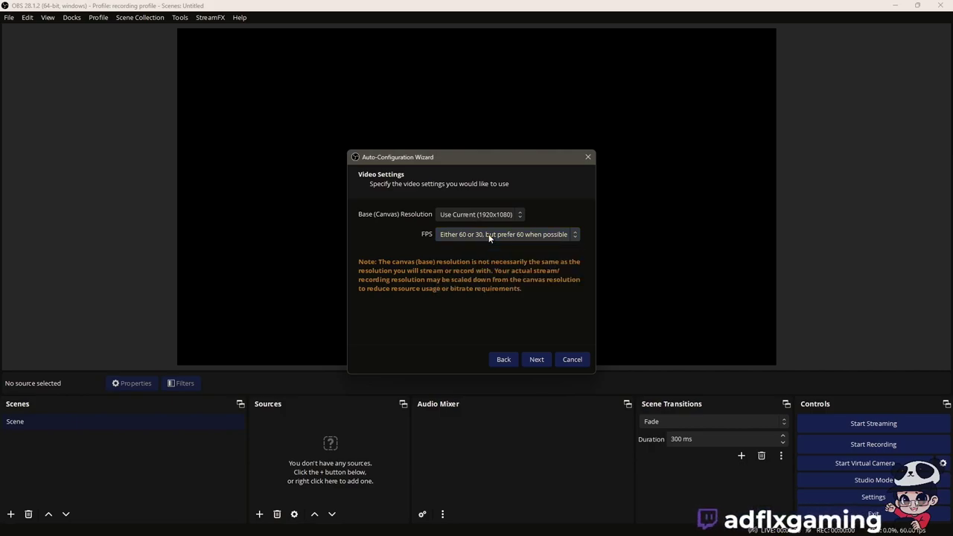
pyautogui.click(539, 359)
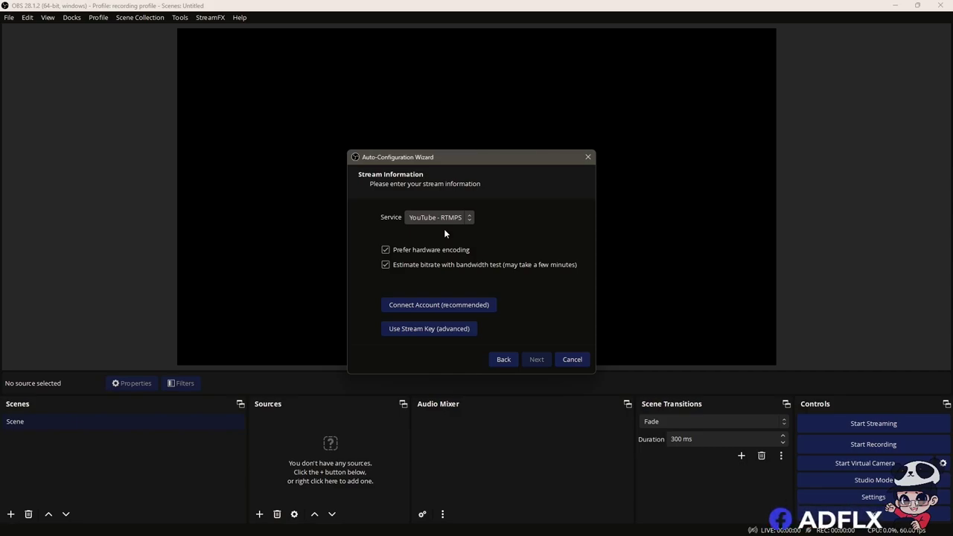
# Select Twitch as the wizard's streaming service and start Connect Account (recommended)
pyautogui.click(443, 223)
pyautogui.click(448, 239)
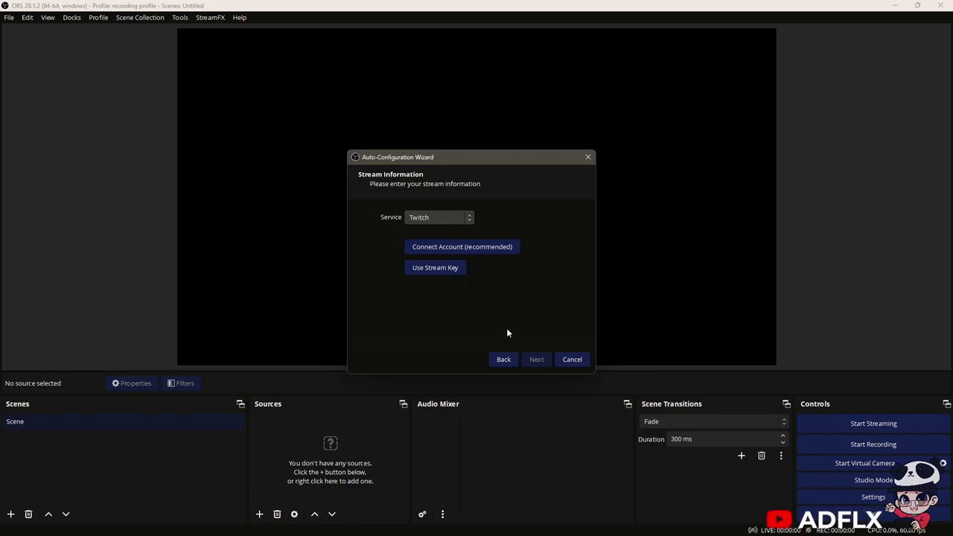
pyautogui.click(501, 252)
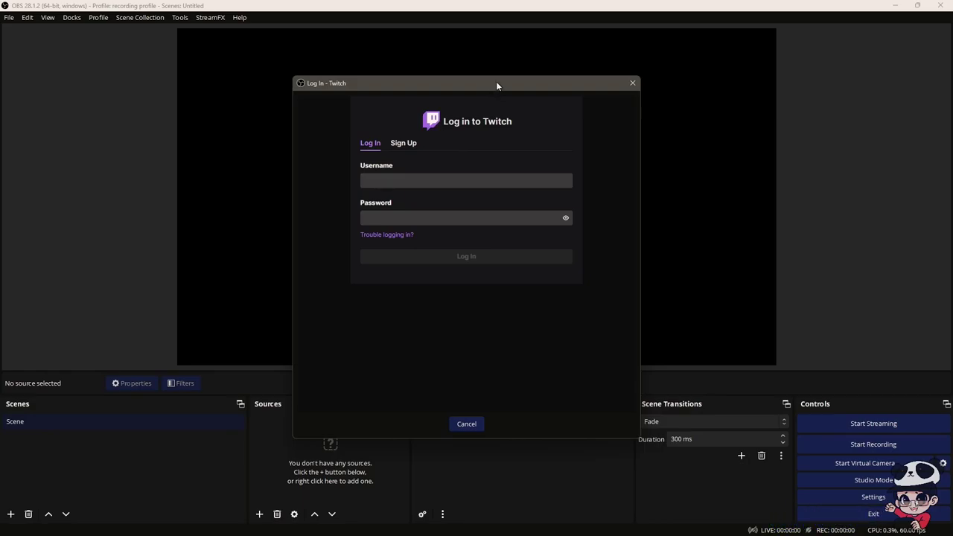
# Log in with the Twitch account credentials to connect Twitch to the wizard
pyautogui.moveTo(496, 83)
pyautogui.mouseDown()
pyautogui.moveTo(425, 90)
pyautogui.moveTo(334, 121)
pyautogui.mouseUp()
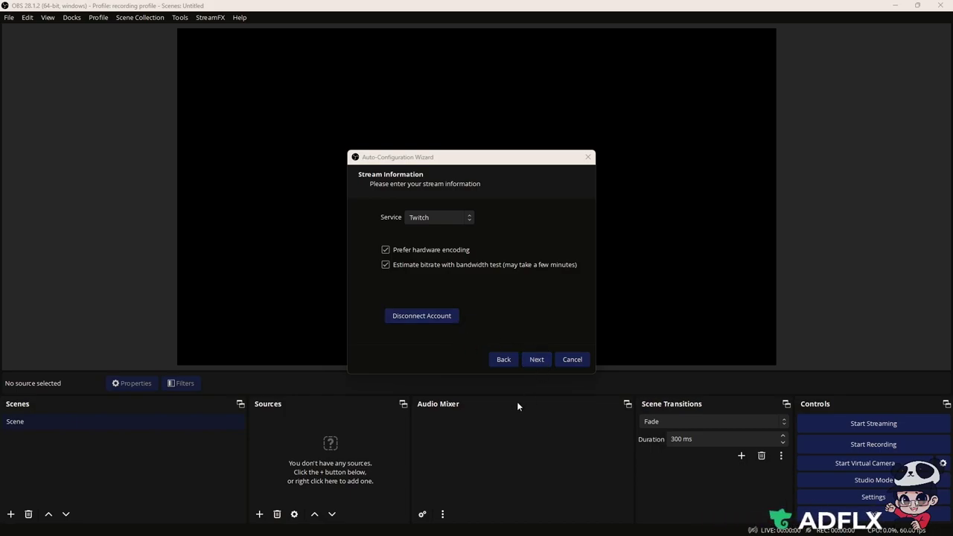
# Run the bandwidth test to get 6000 bitrate, NVENC, 1920x1080 at 60 FPS
pyautogui.click(539, 358)
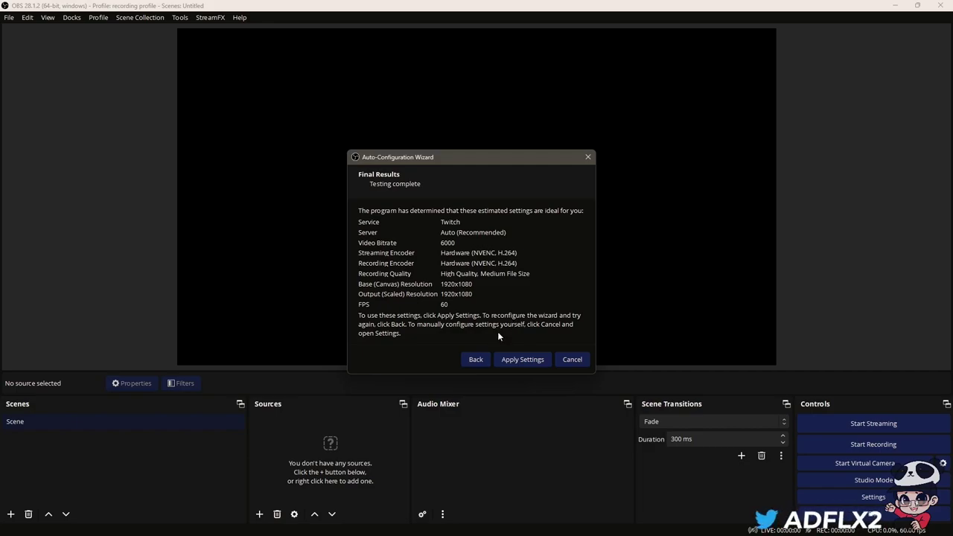
# Apply the recommended settings, float the Twitch chat dock over the preview, and dismiss the Shield Mode popup
pyautogui.click(508, 359)
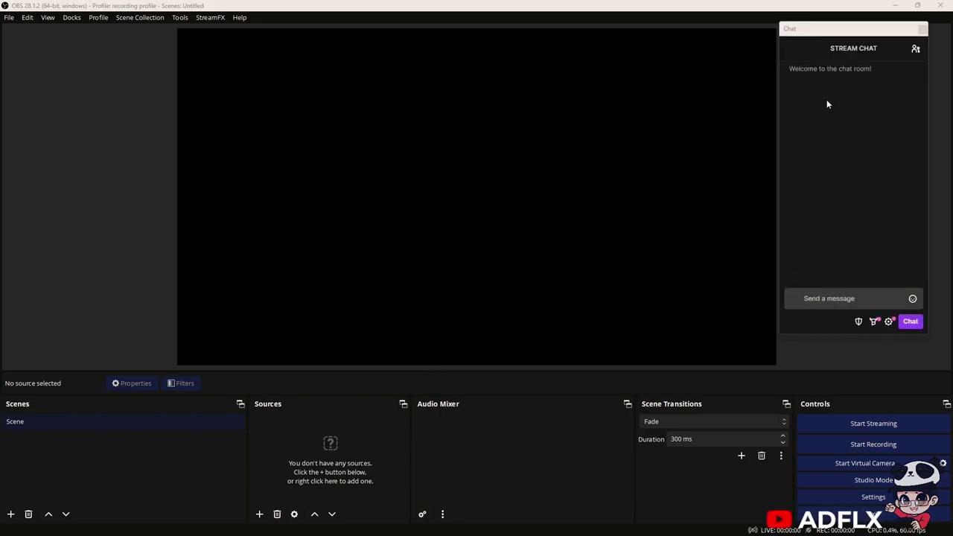
pyautogui.moveTo(812, 32)
pyautogui.mouseDown()
pyautogui.moveTo(459, 110)
pyautogui.moveTo(881, 338)
pyautogui.mouseUp()
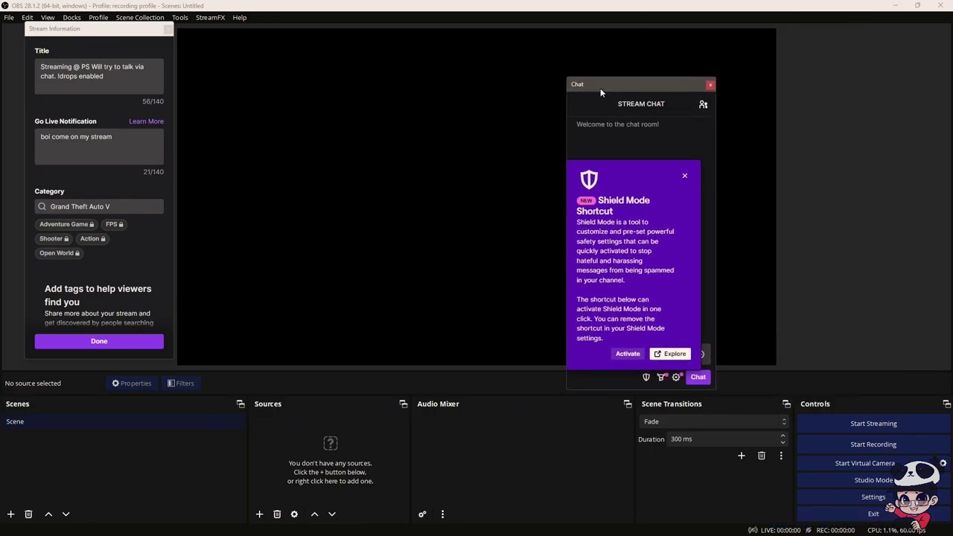
pyautogui.moveTo(881, 337); pyautogui.dragTo(664, 56)
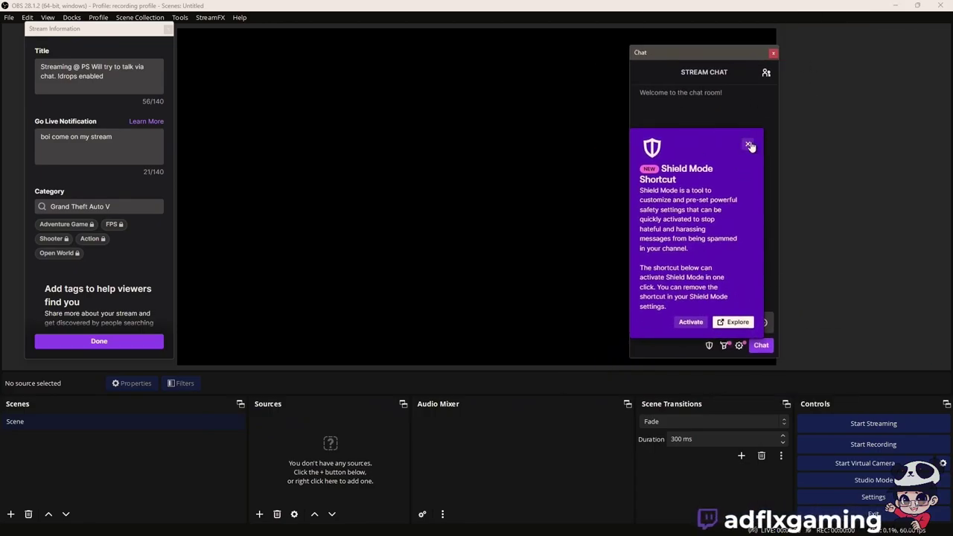
pyautogui.click(748, 144)
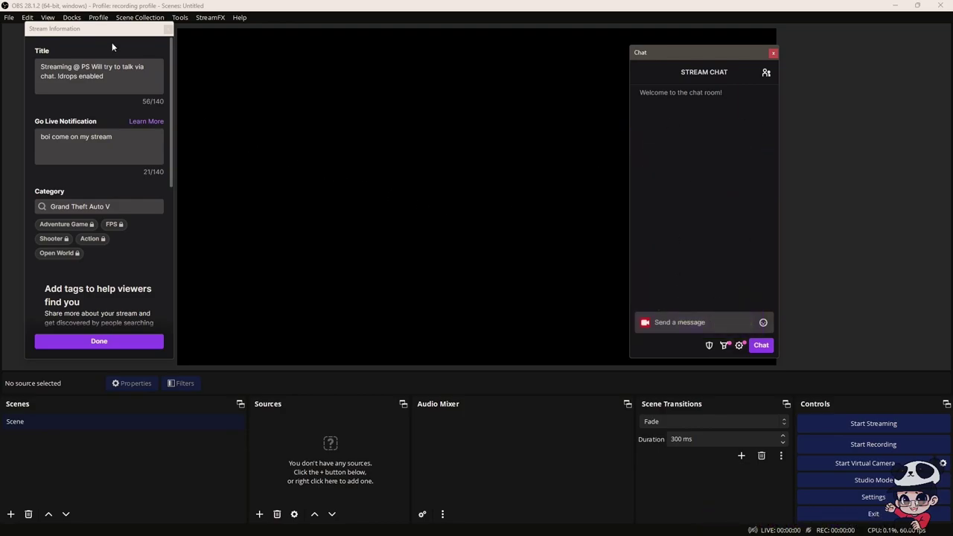
pyautogui.moveTo(96, 30); pyautogui.dragTo(94, 31)
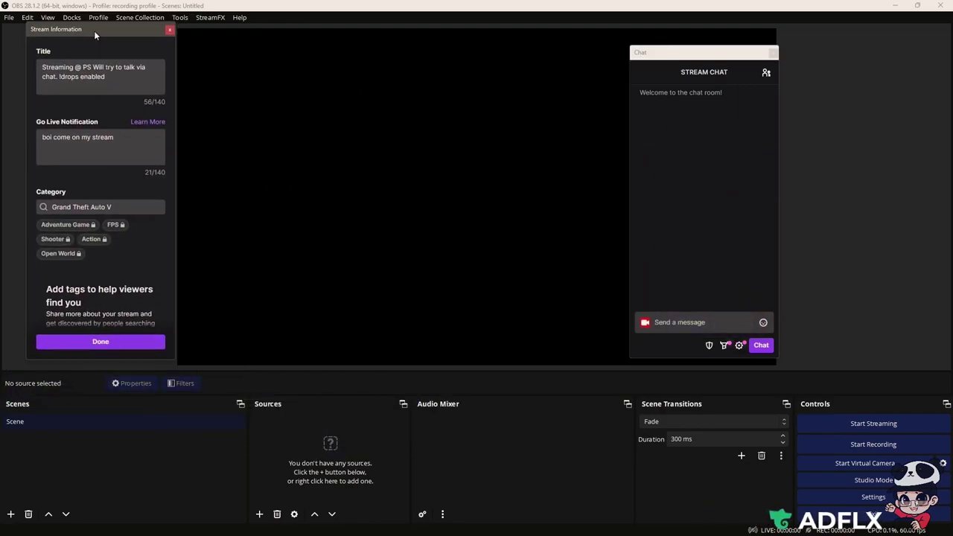
pyautogui.tripleClick(136, 81)
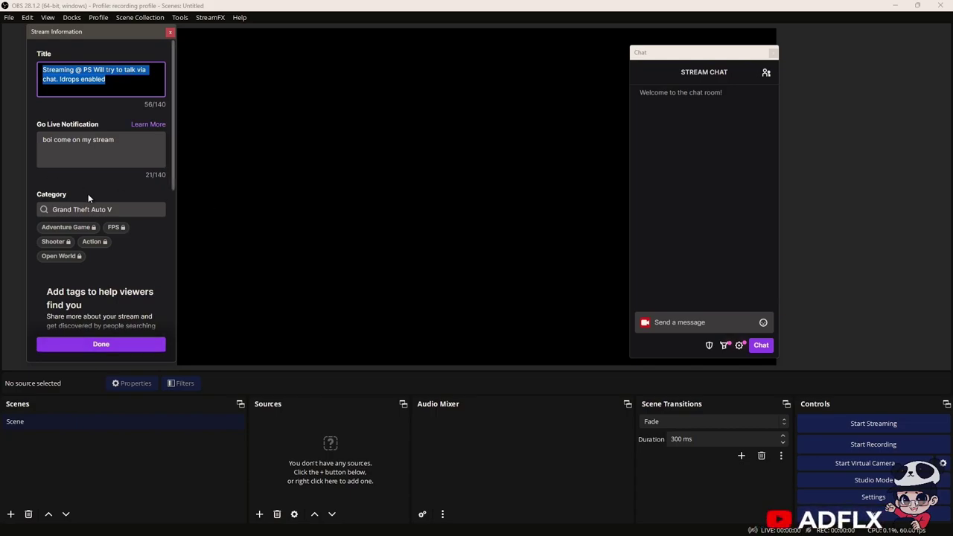
pyautogui.scroll(-2, 115, 167)
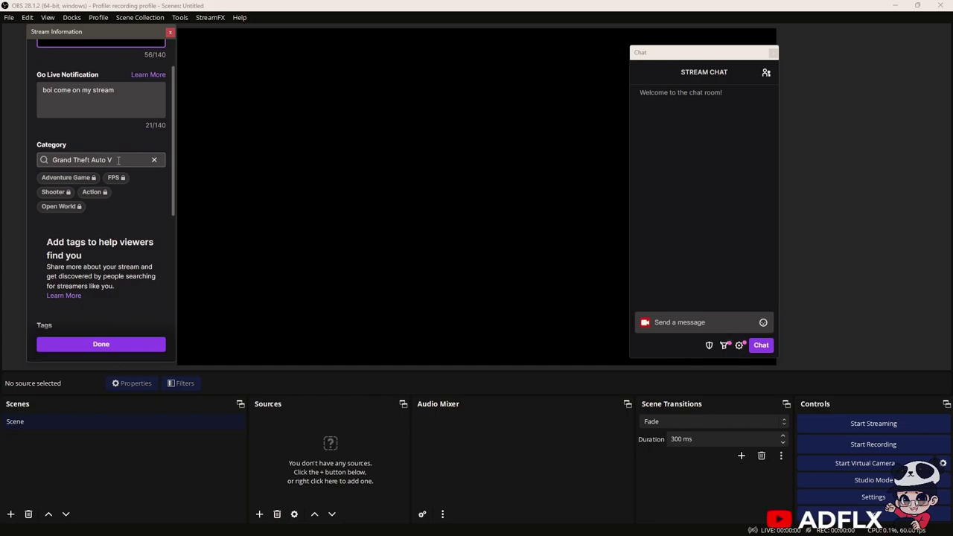
pyautogui.scroll(-2, 118, 160)
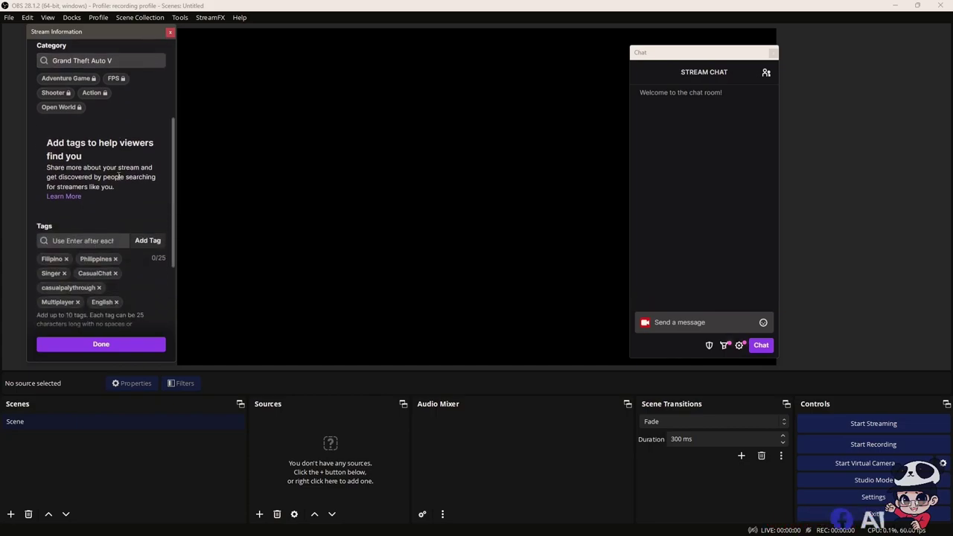
pyautogui.scroll(-3, 116, 186)
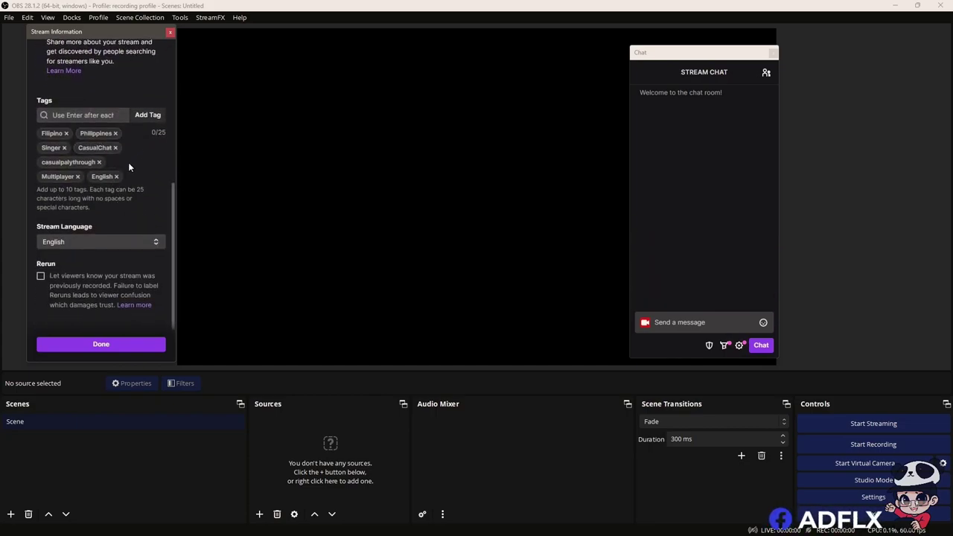
pyautogui.scroll(3, 140, 290)
pyautogui.scroll(3, 149, 275)
pyautogui.scroll(-5, 152, 266)
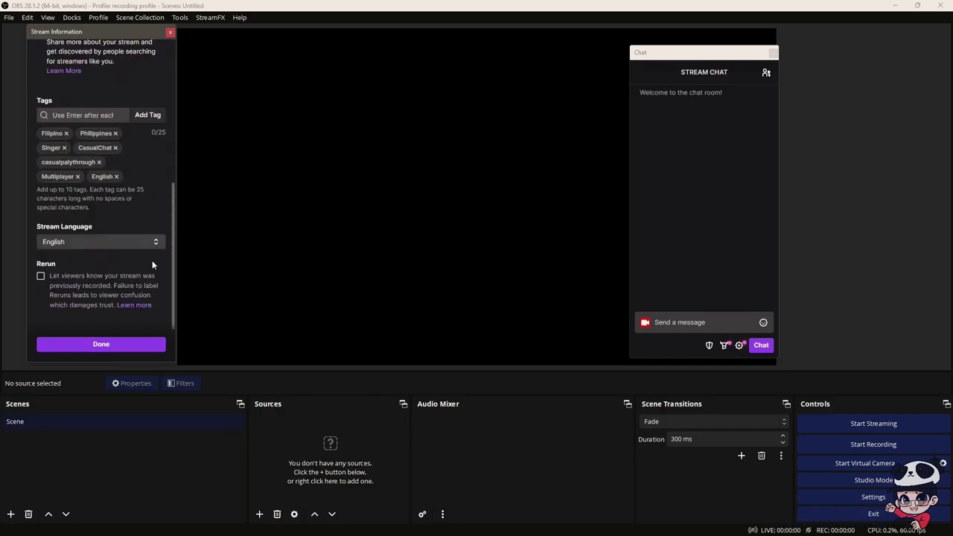
pyautogui.scroll(5, 152, 260)
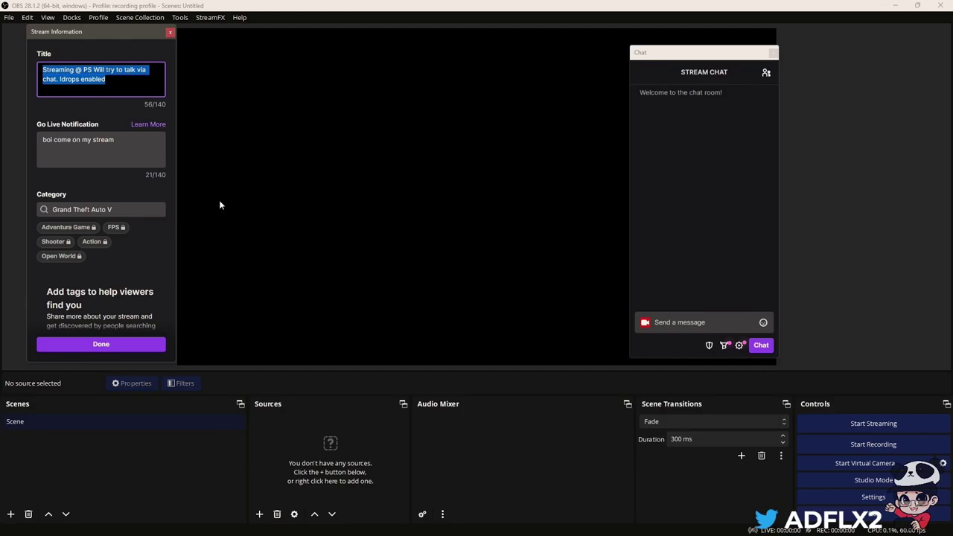
pyautogui.click(13, 21)
# In Settings, confirm Twitch remains the streaming service on the Stream page
pyautogui.click(26, 68)
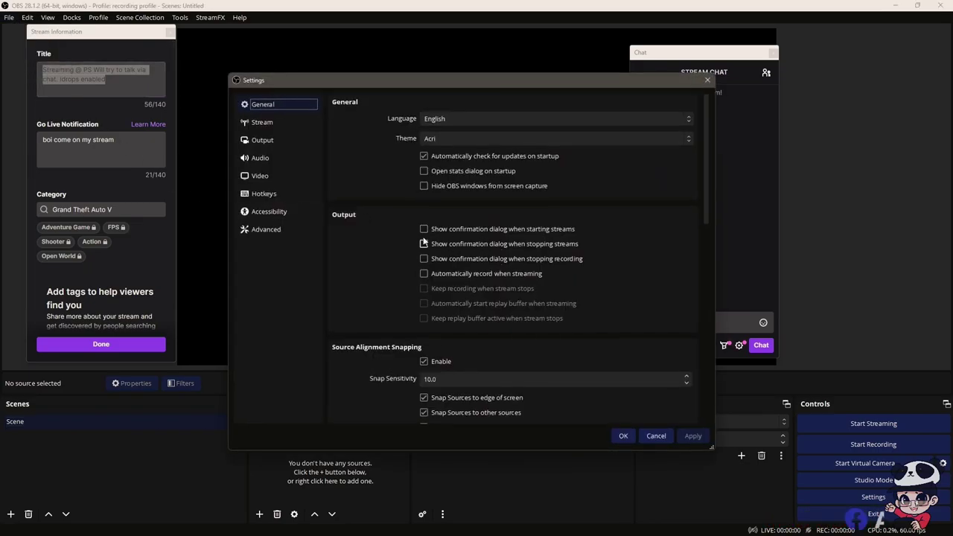
pyautogui.scroll(-5, 335, 232)
pyautogui.scroll(-3, 321, 230)
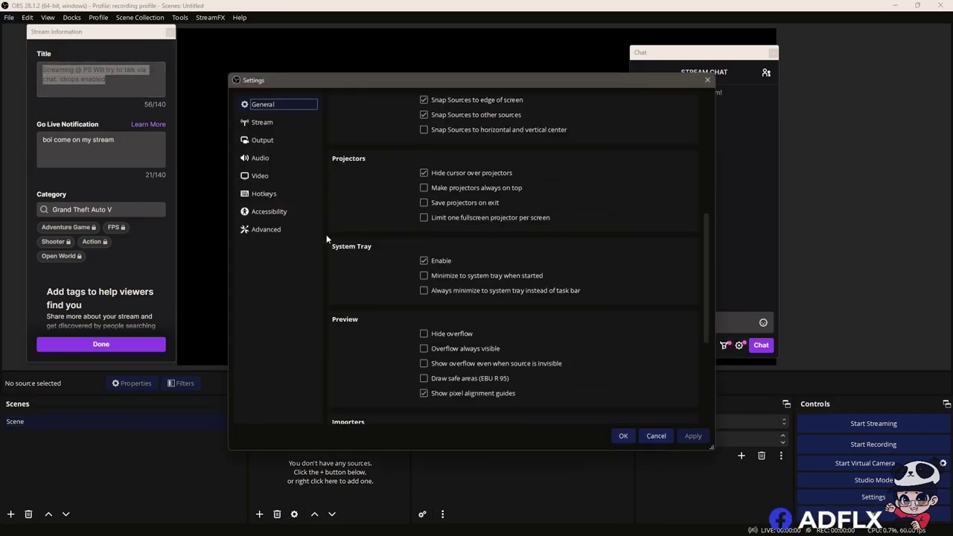
pyautogui.click(267, 122)
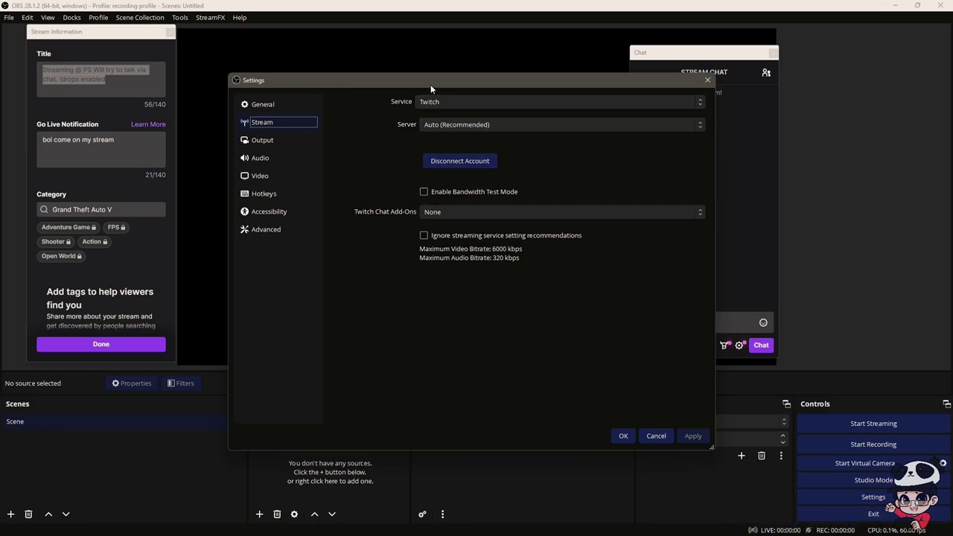
pyautogui.click(440, 101)
pyautogui.click(440, 101)
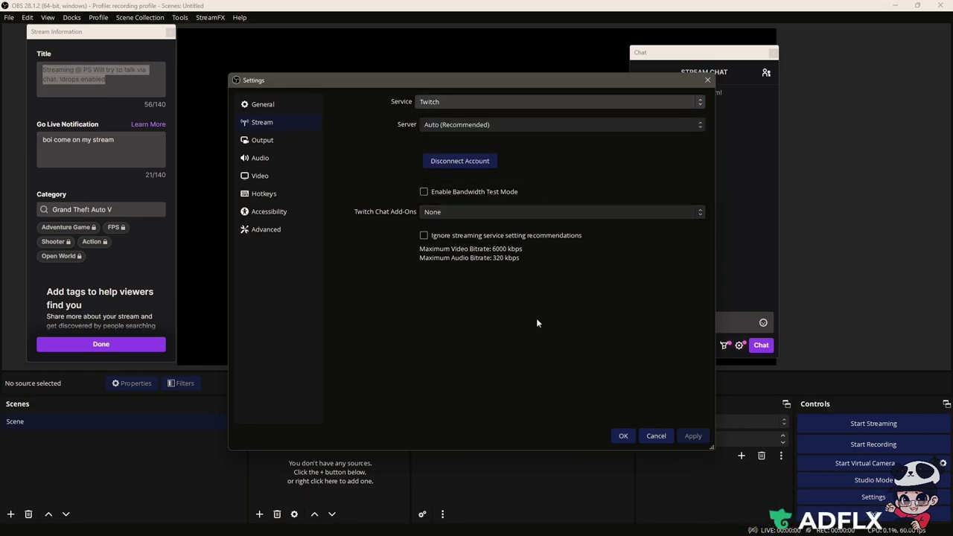
# Try Advanced output mode, then set the output mode back to Simple
pyautogui.click(274, 143)
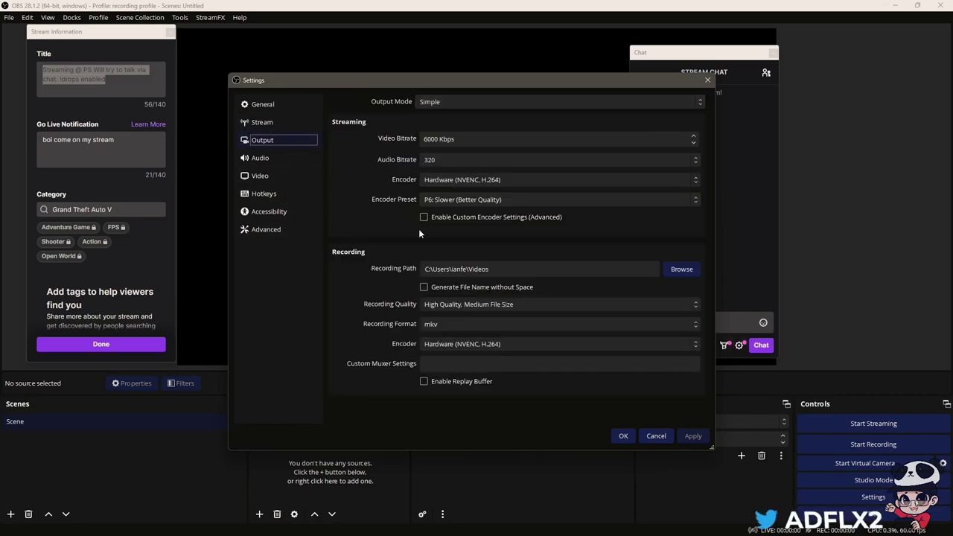
pyautogui.click(427, 104)
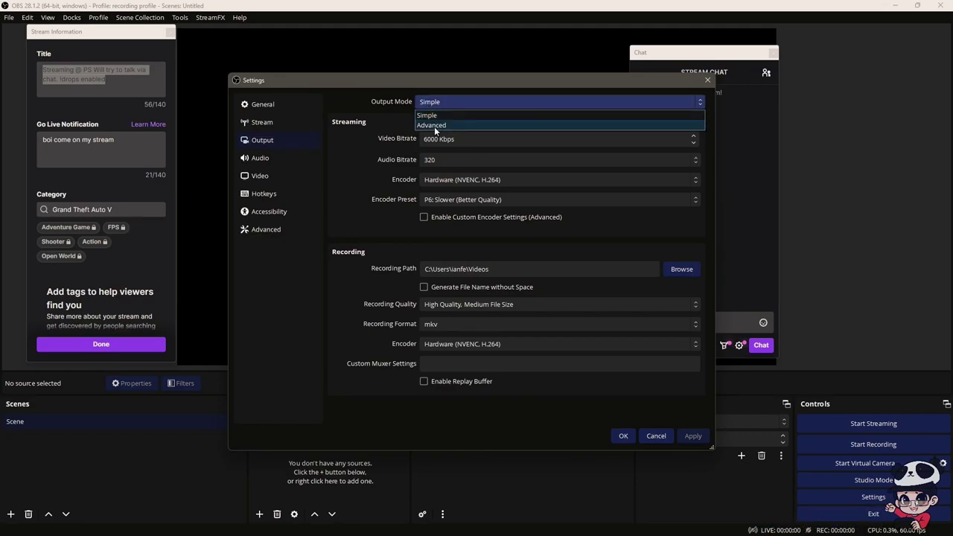
pyautogui.click(434, 125)
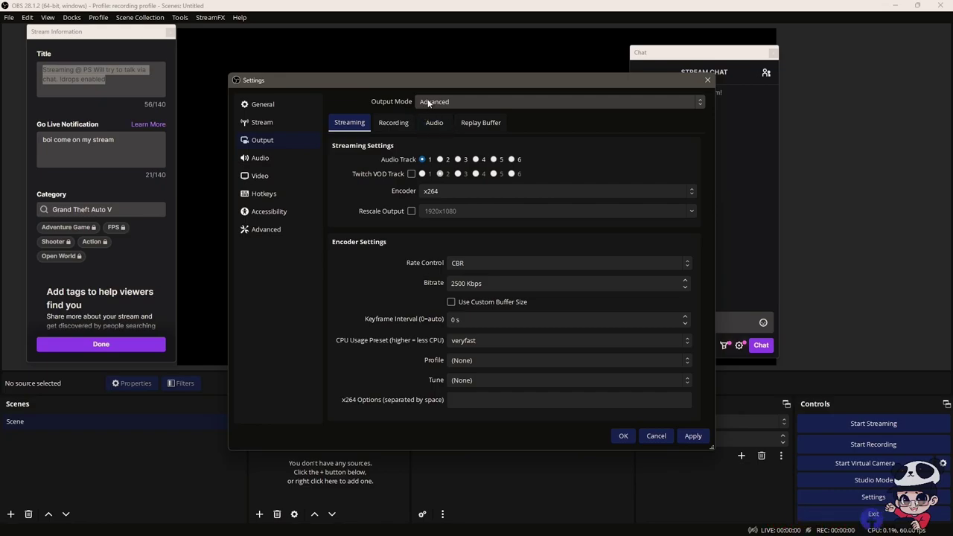
pyautogui.click(428, 103)
pyautogui.click(428, 117)
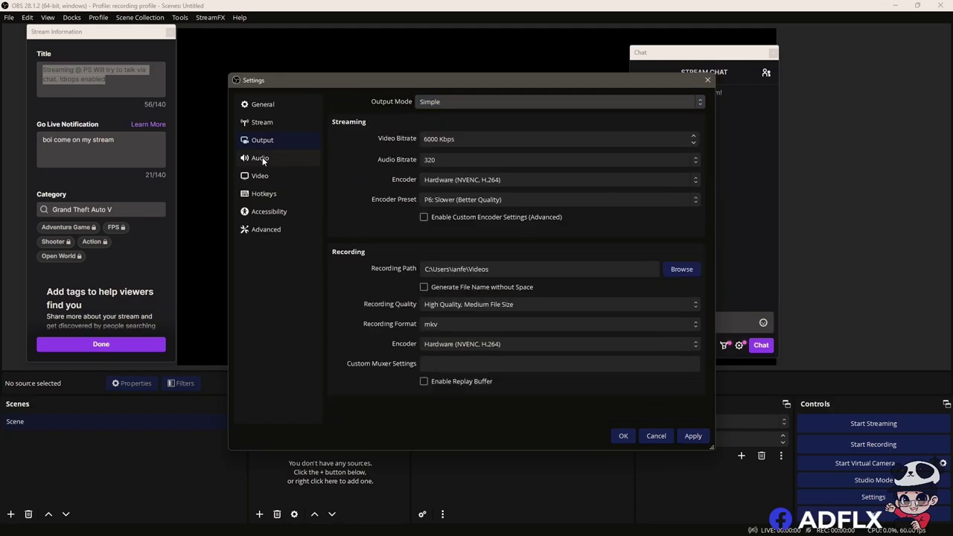
# Look over the Audio page, then view Video settings at 1920x1080 and 60 FPS
pyautogui.click(261, 158)
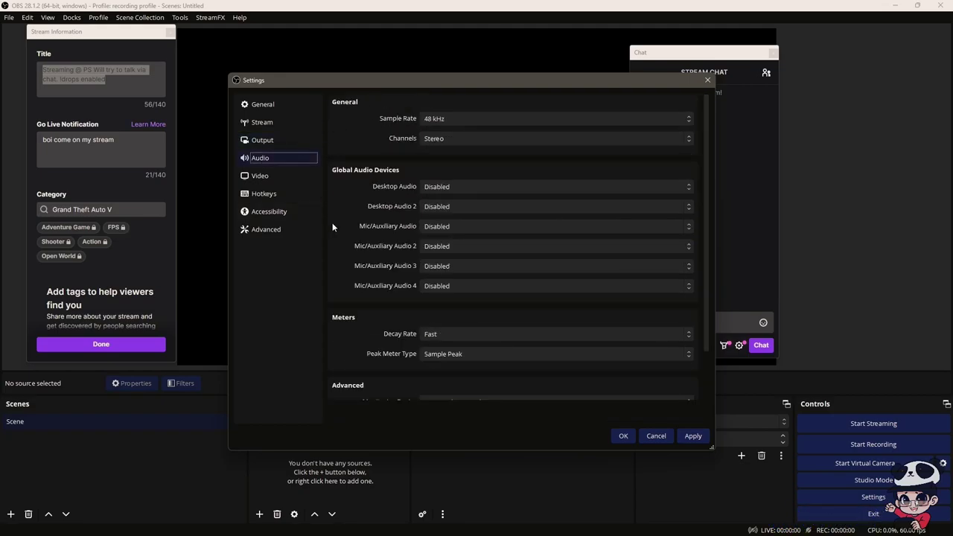
pyautogui.scroll(-2, 334, 227)
pyautogui.scroll(2, 334, 227)
pyautogui.click(276, 176)
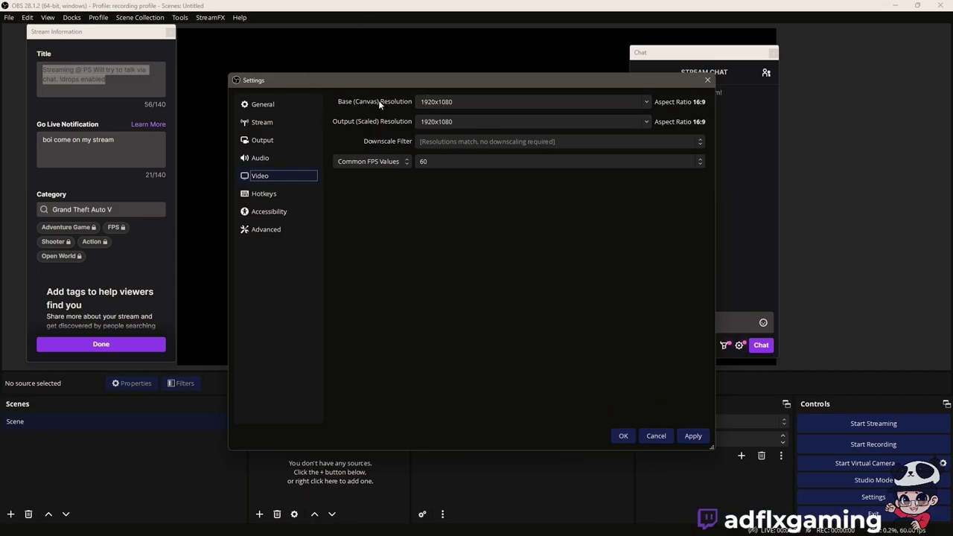
pyautogui.click(427, 106)
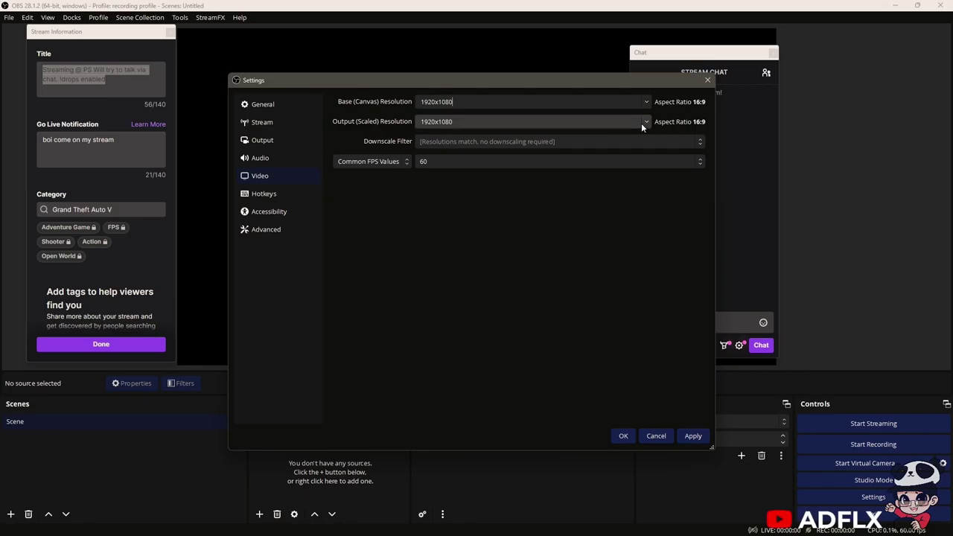
pyautogui.click(636, 122)
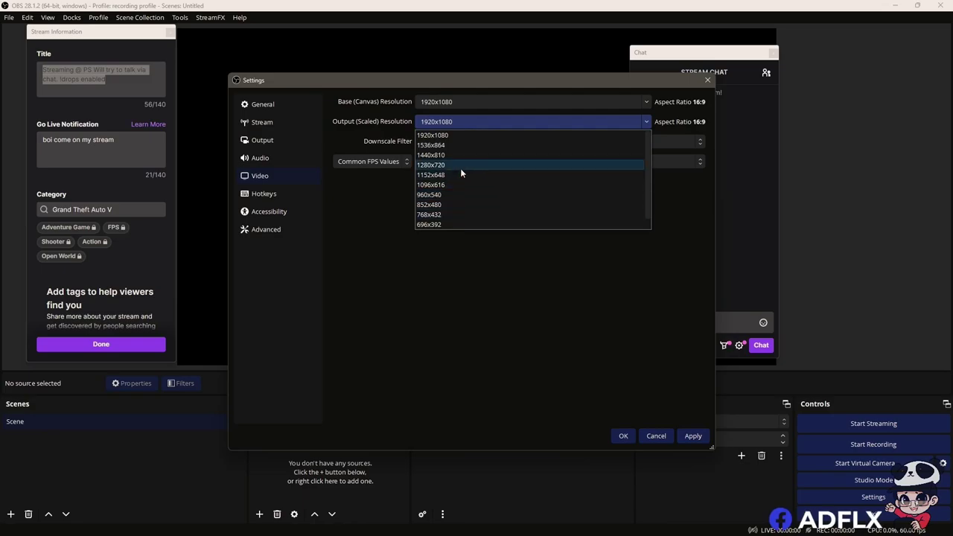
pyautogui.click(557, 369)
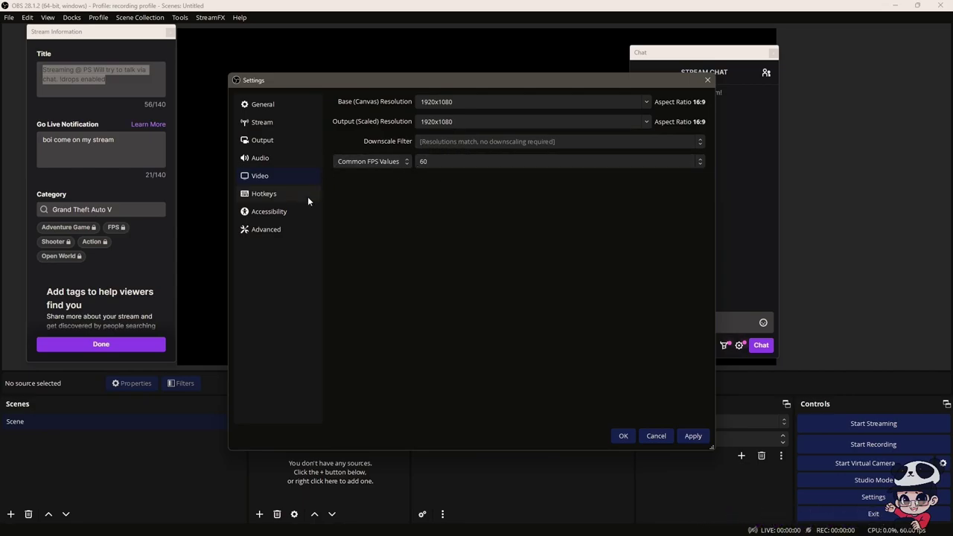
# Review the Hotkeys list and the Accessibility colour settings
pyautogui.click(263, 195)
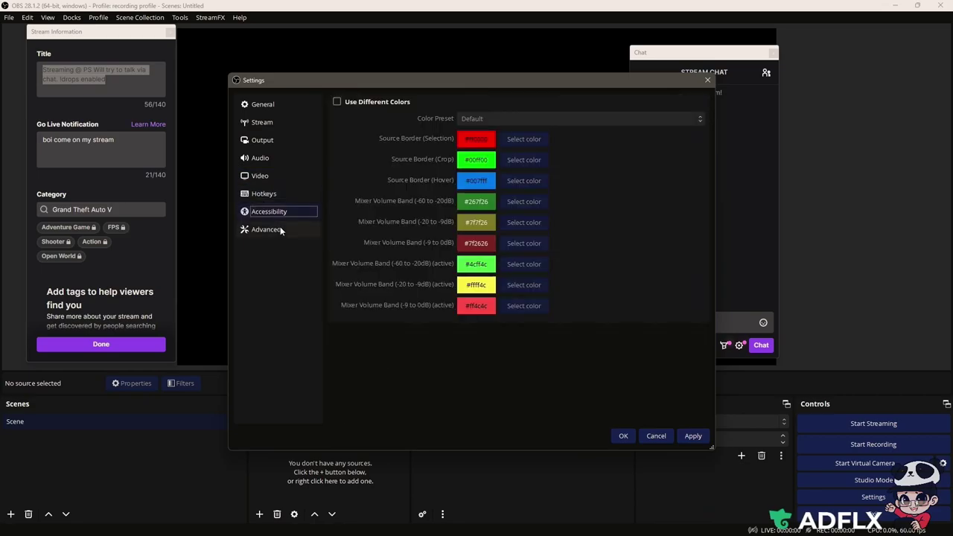
pyautogui.click(267, 197)
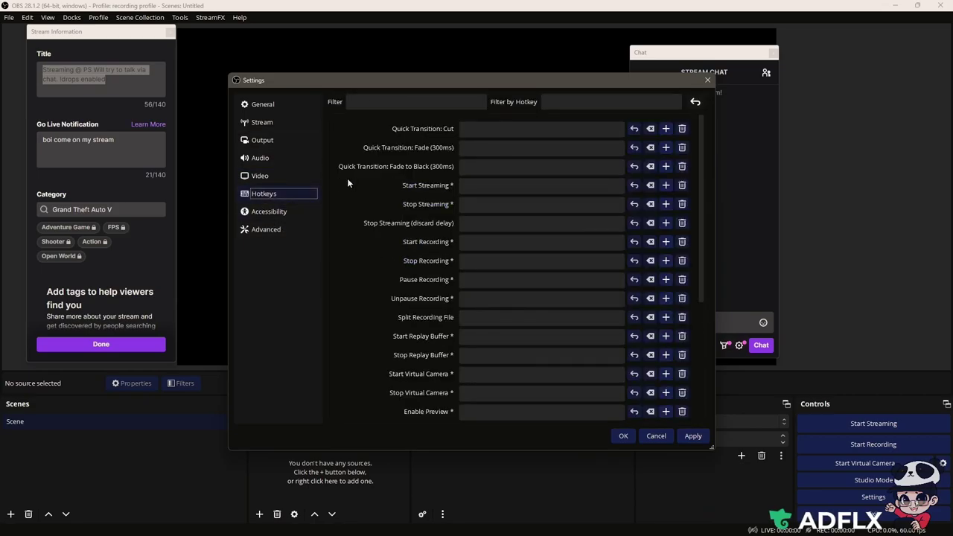
pyautogui.scroll(-3, 408, 201)
pyautogui.scroll(-2, 407, 202)
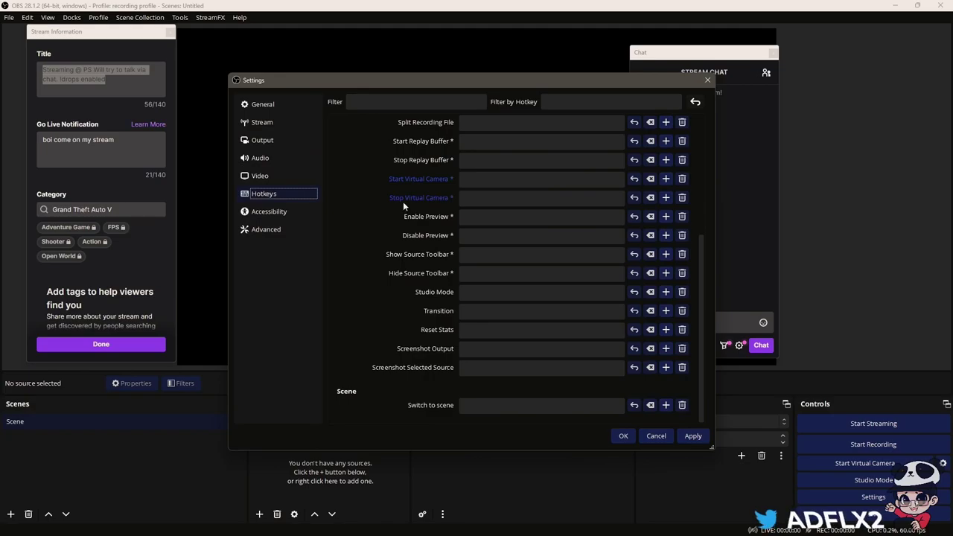
pyautogui.scroll(5, 403, 201)
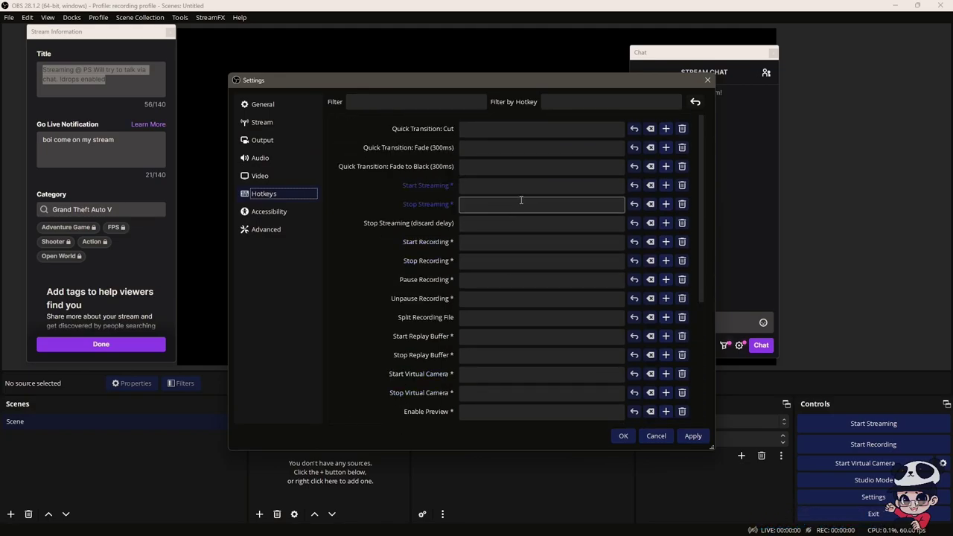
pyautogui.click(284, 216)
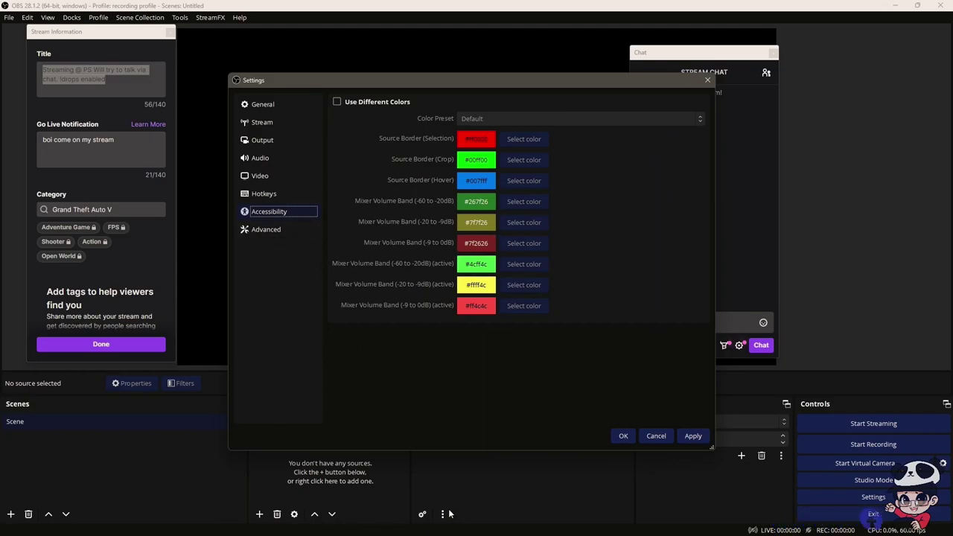
# Review Advanced settings: Normal priority, Direct3D 11 renderer, NV12 format, Rec. 709
pyautogui.click(262, 229)
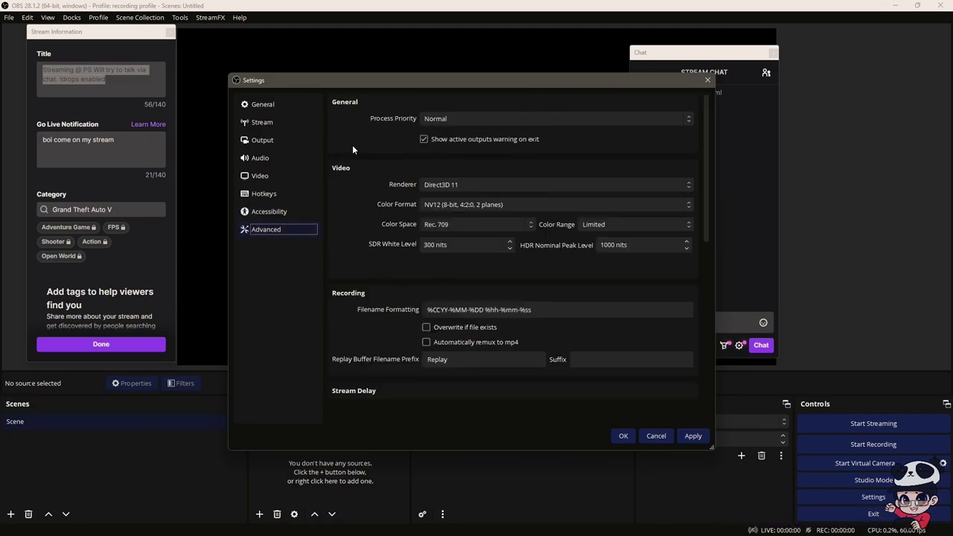
pyautogui.scroll(-1, 327, 139)
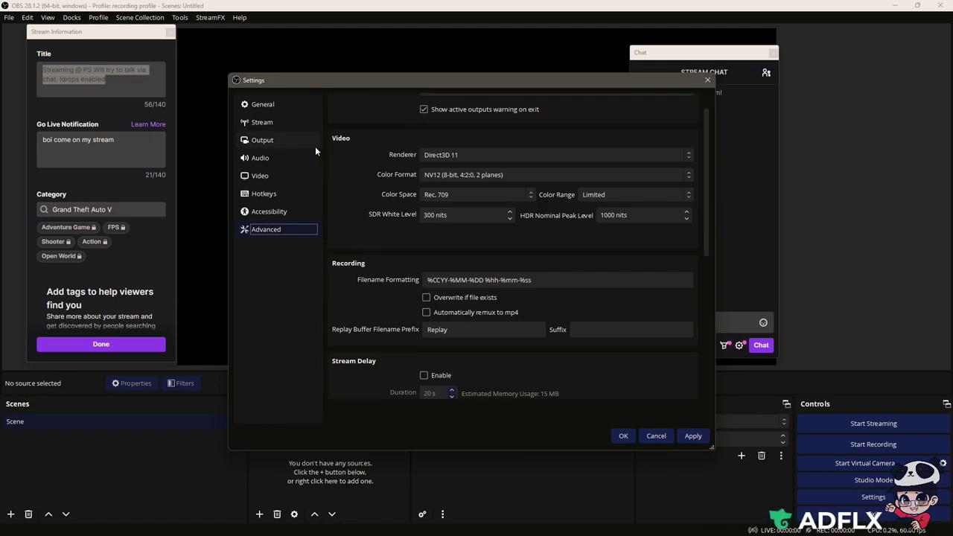
pyautogui.scroll(-5, 322, 198)
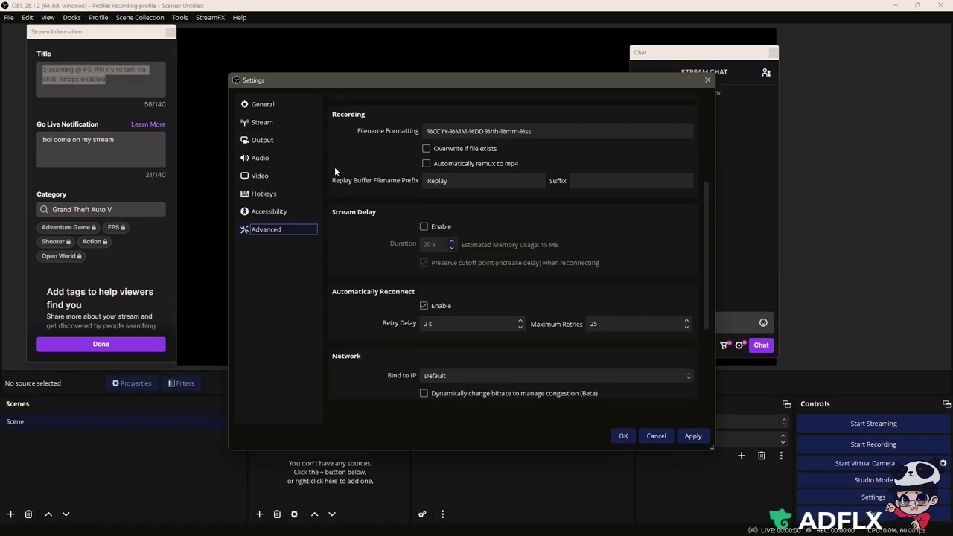
pyautogui.scroll(6, 334, 167)
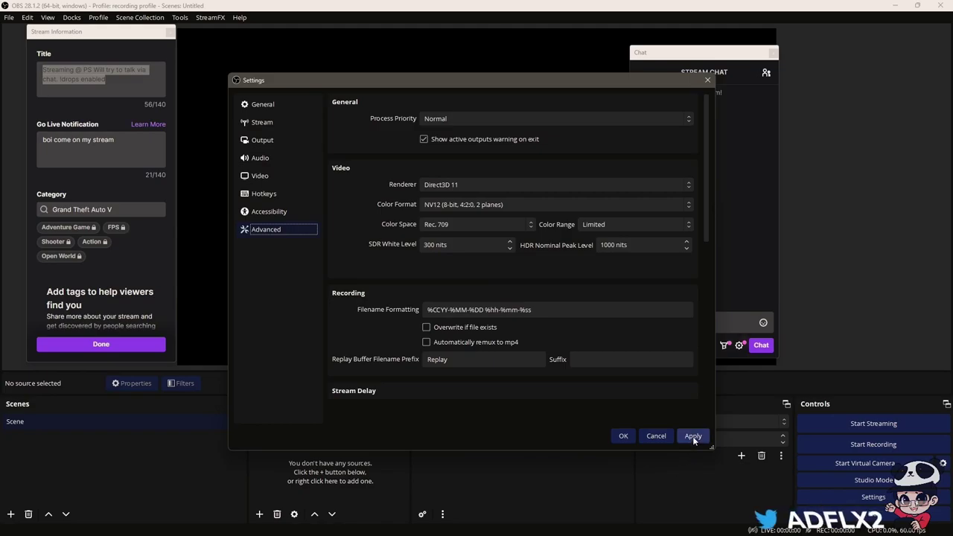
pyautogui.click(617, 438)
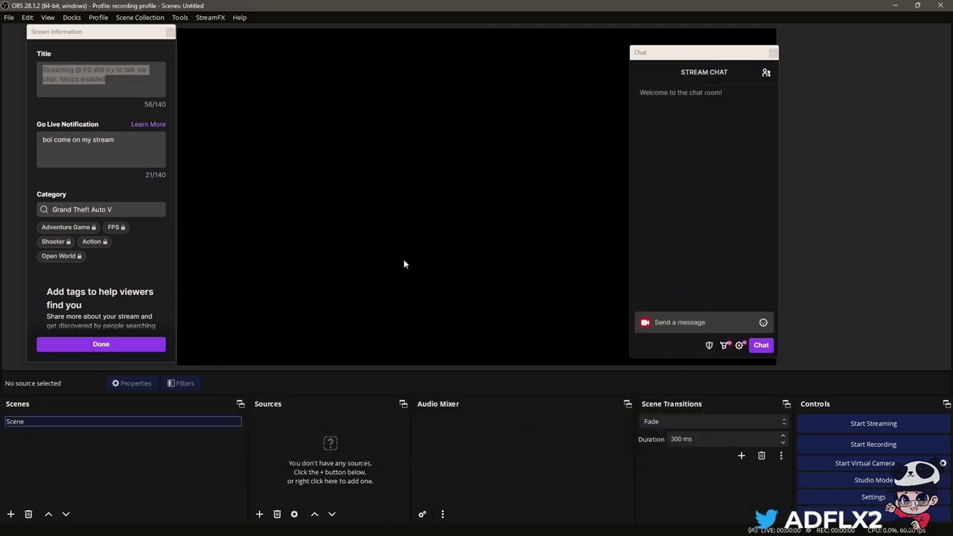